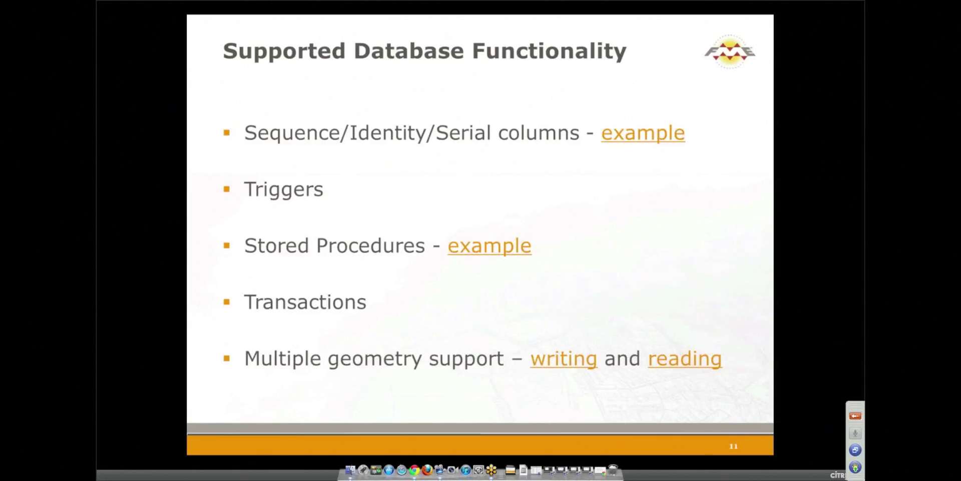
- Leave the slideshow and list the open FME Workbench windows from the taskbar
key(super)
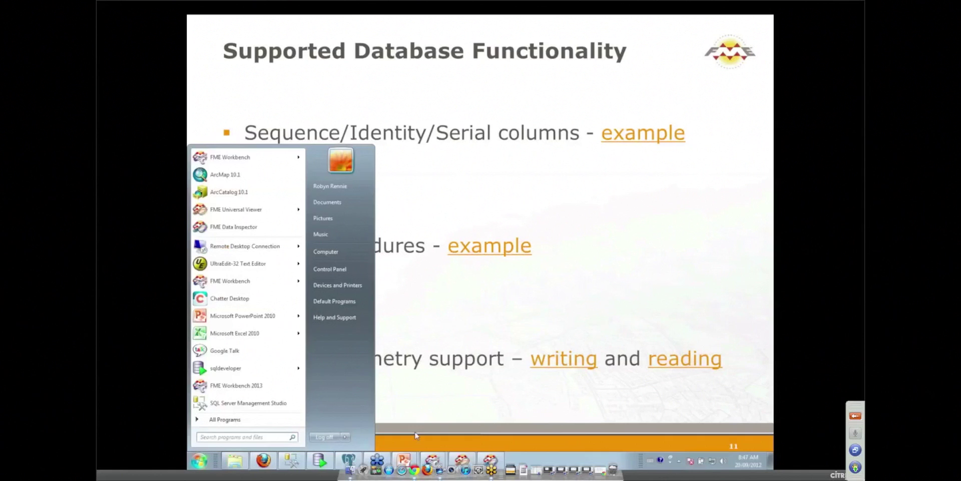
click(433, 461)
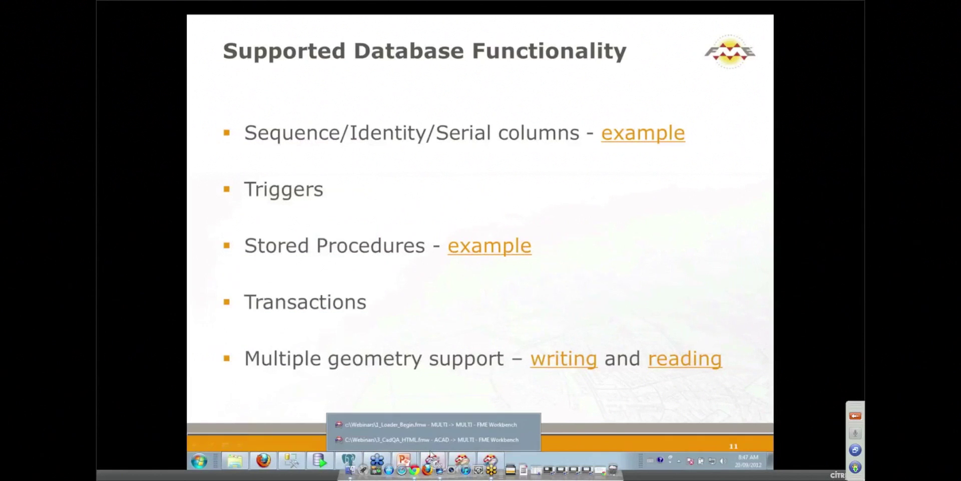
- Bring the 1_Loader_Begin workspace forward and move to the Mapinfo to PostGis bookmark
click(429, 424)
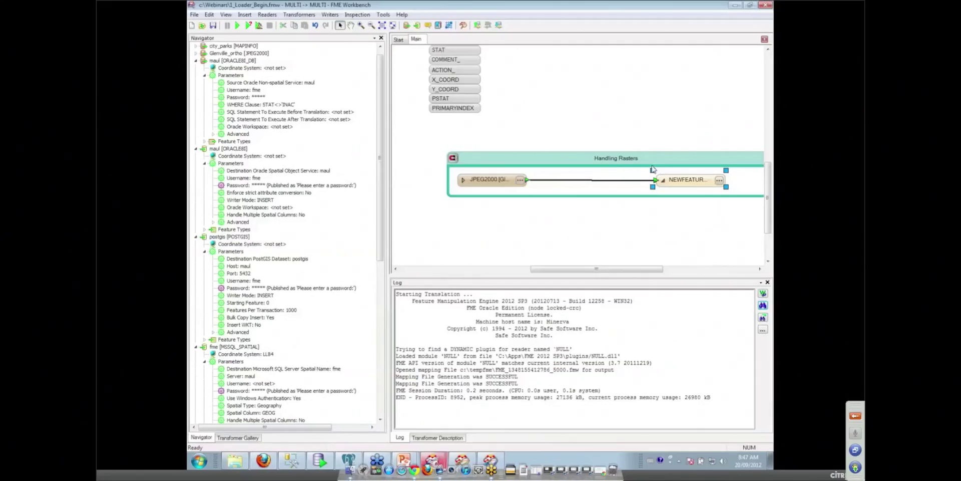
scroll(628, 271, left, 10)
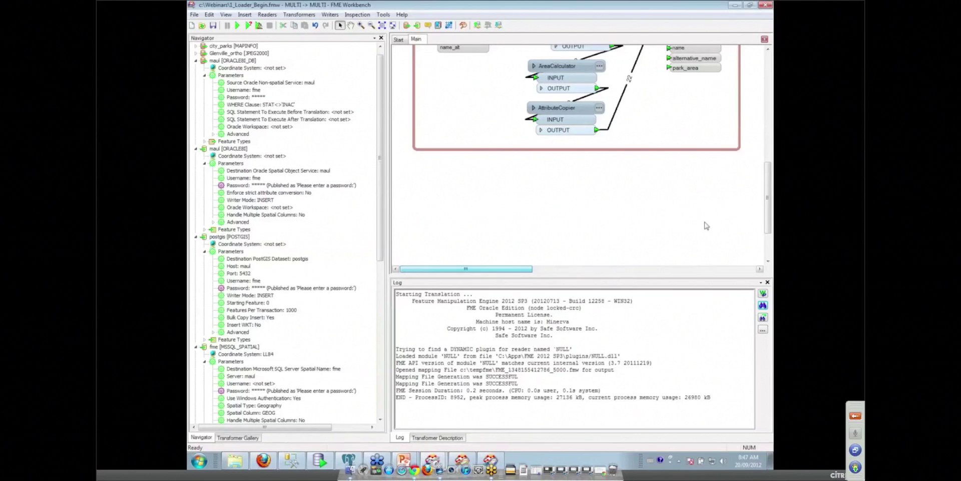
drag(770, 200, 770, 157)
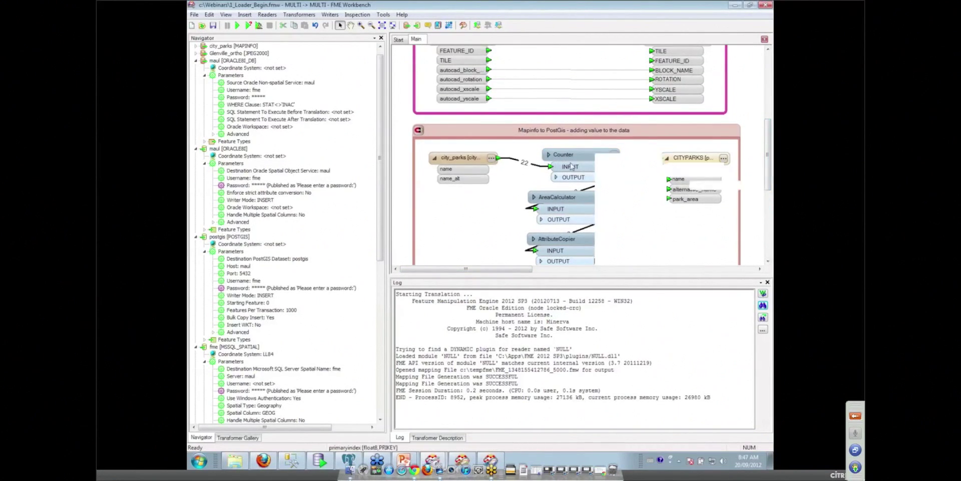
- Delete the Counter transformer and wire city_parks straight into AreaCalculator's INPUT port
click(548, 154)
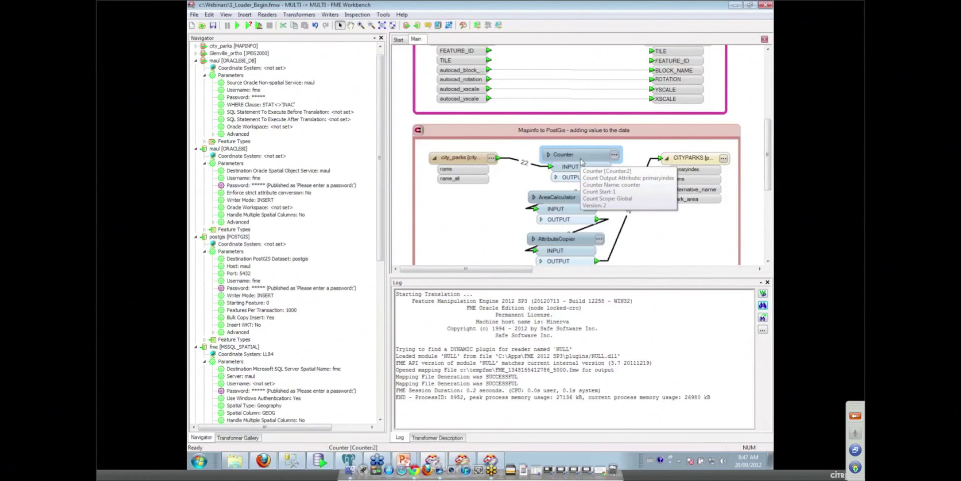
click(581, 161)
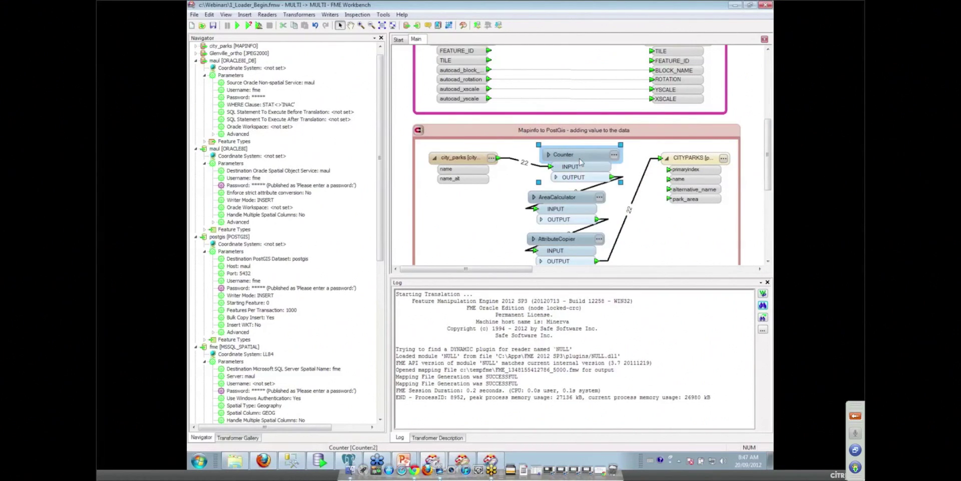
key(Delete)
drag(500, 157, 535, 209)
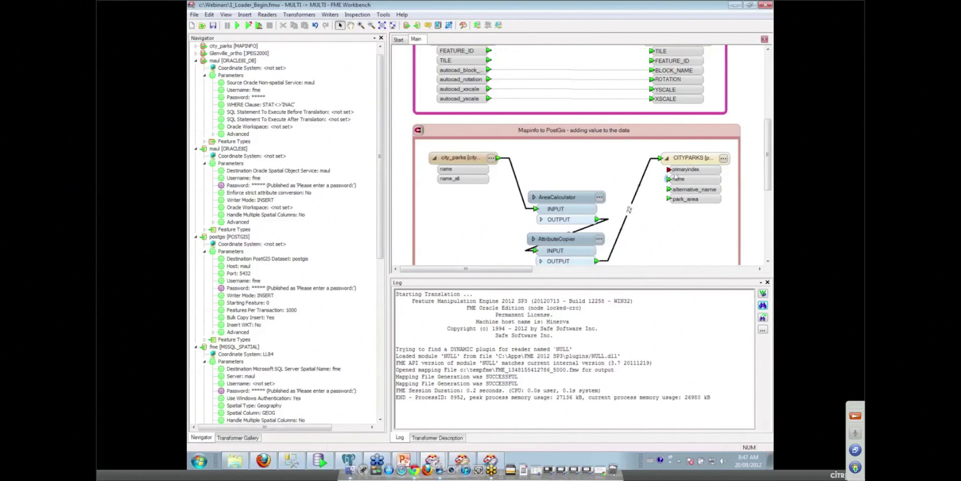
- Change the CITYPARKS primaryindex user attribute type from float8 to serial
click(724, 160)
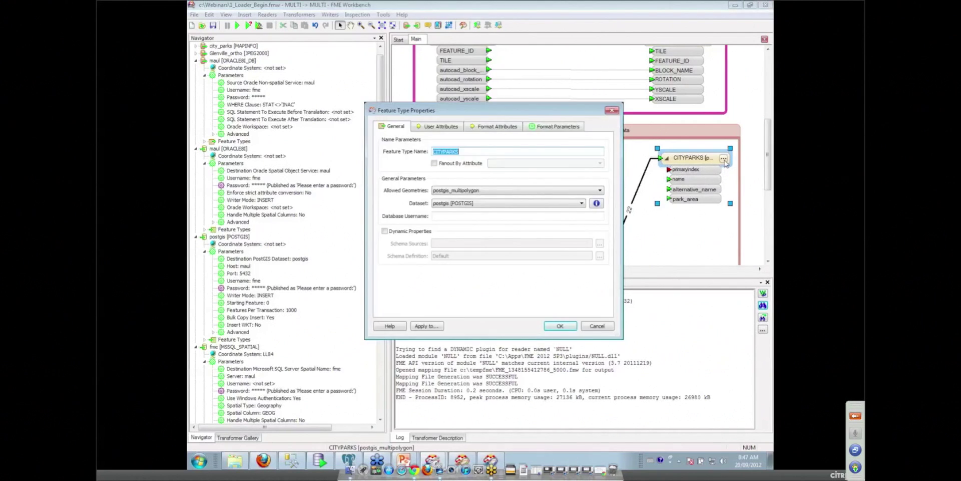
click(439, 128)
click(515, 158)
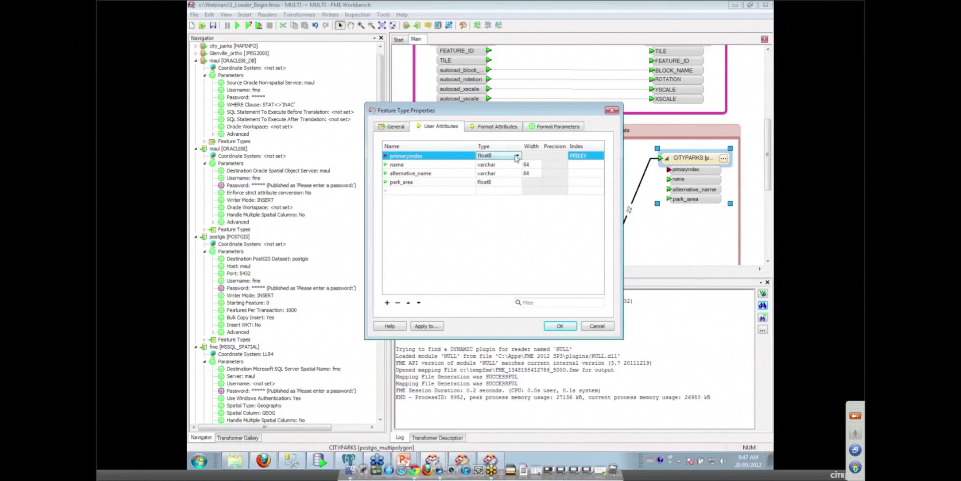
click(518, 158)
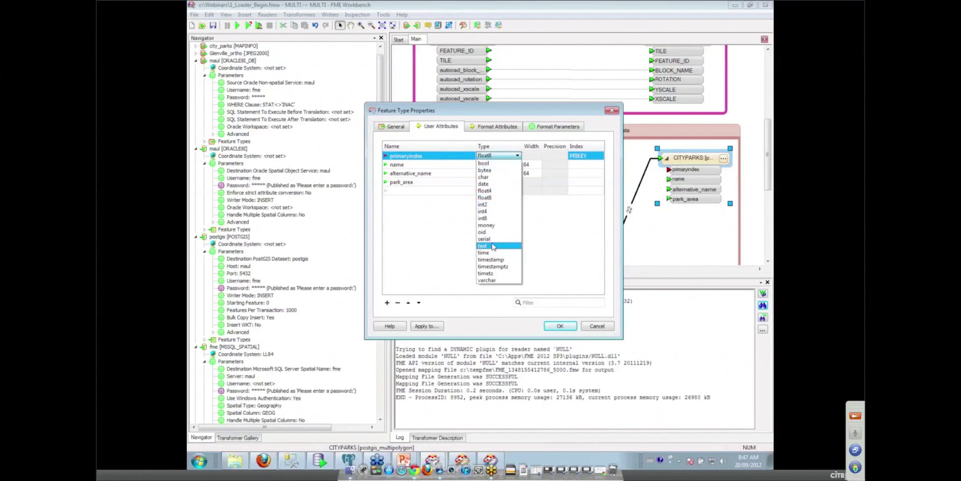
click(488, 232)
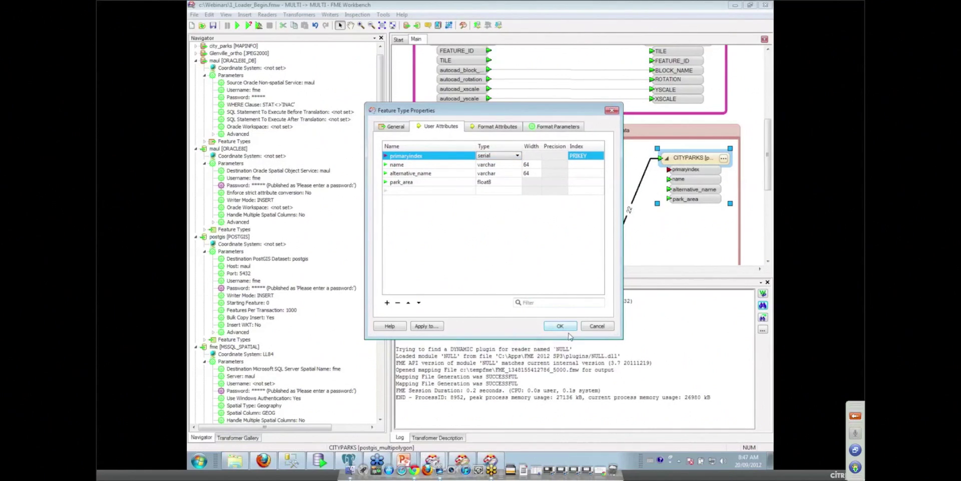
click(561, 327)
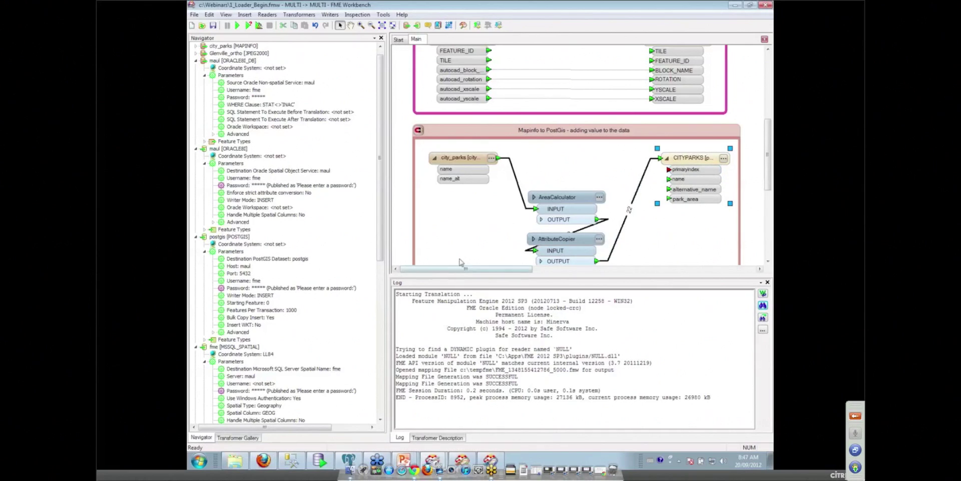
click(405, 460)
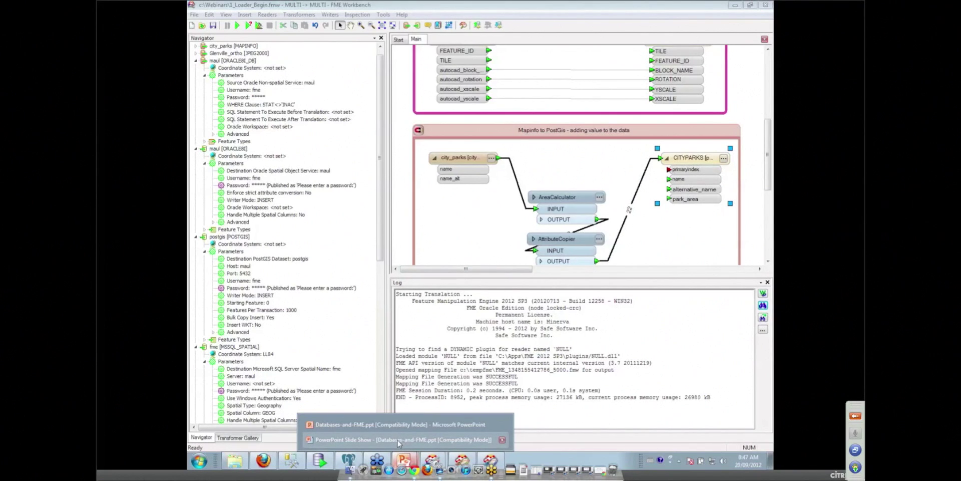
- Resume the slide show, then expand the fme database's Programmability > Database Triggers in SSMS
click(398, 440)
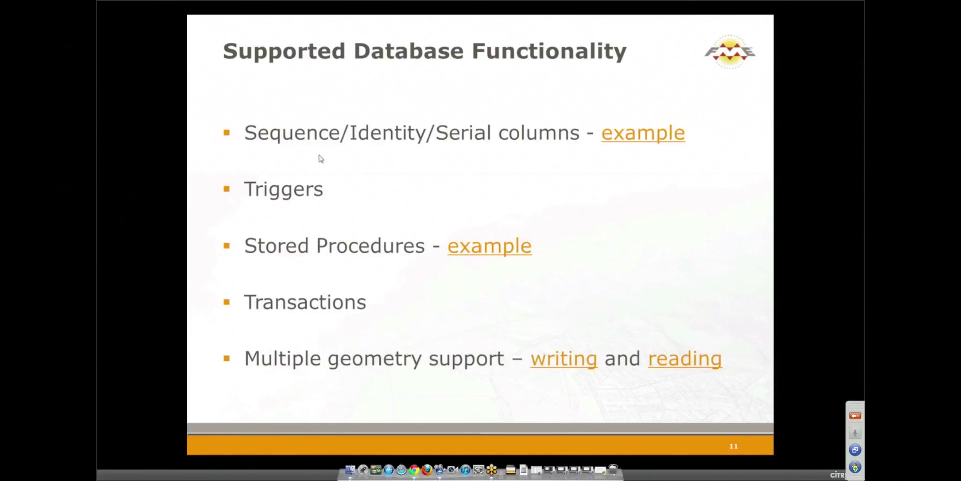
key(super)
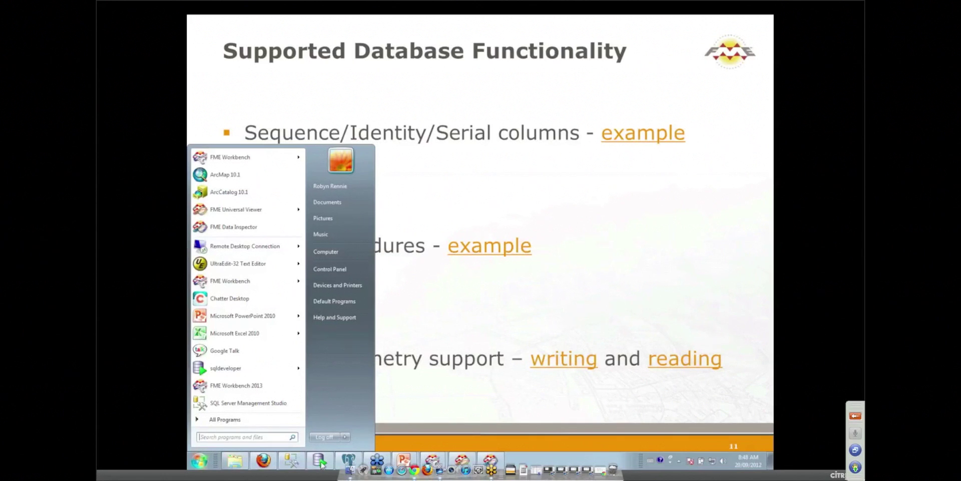
click(298, 464)
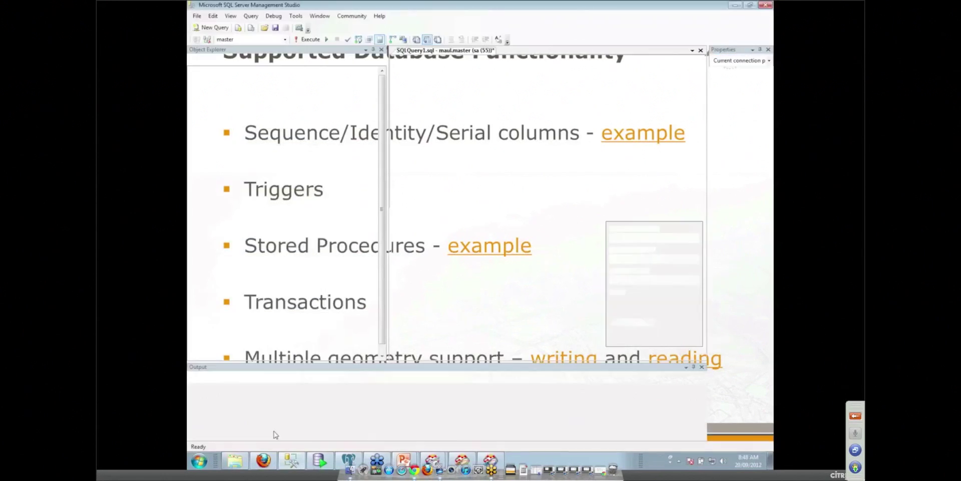
click(218, 219)
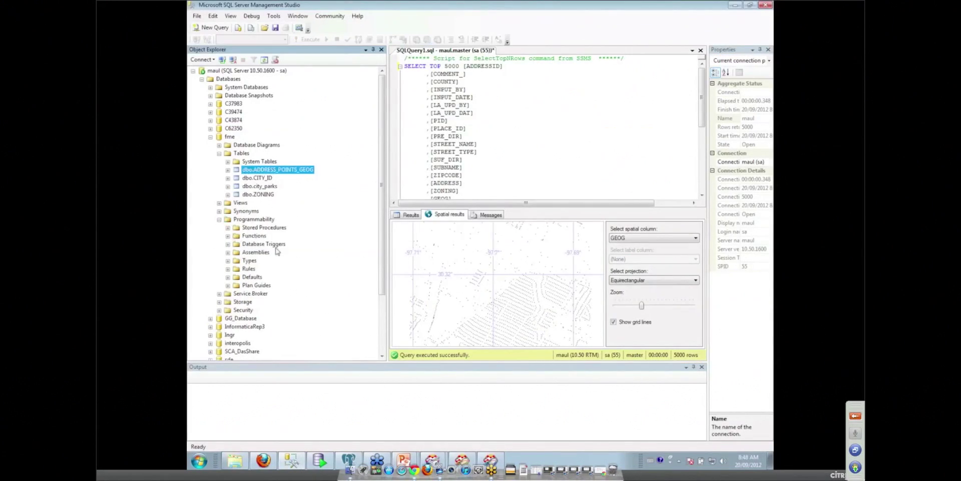
click(228, 245)
- Open the WATERLINES_INSERT trigger's code and scroll right to read its HTTP request line
click(321, 465)
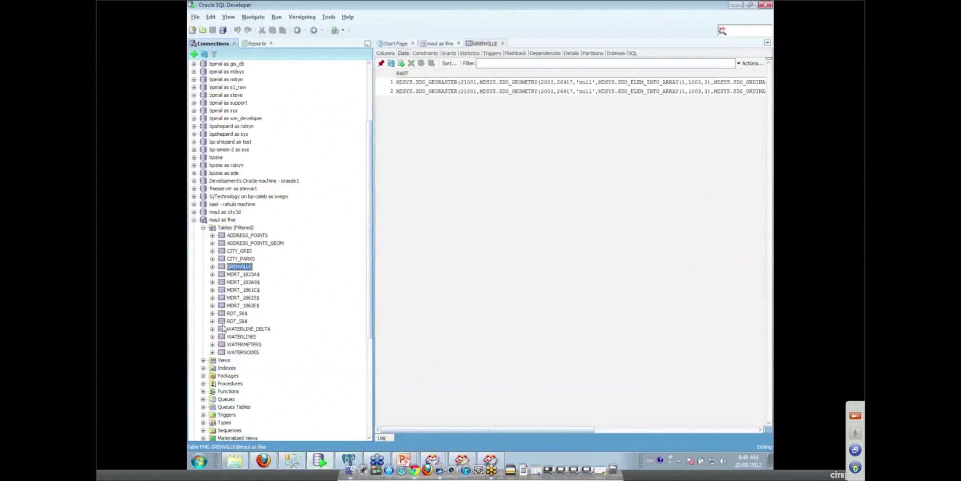
click(204, 415)
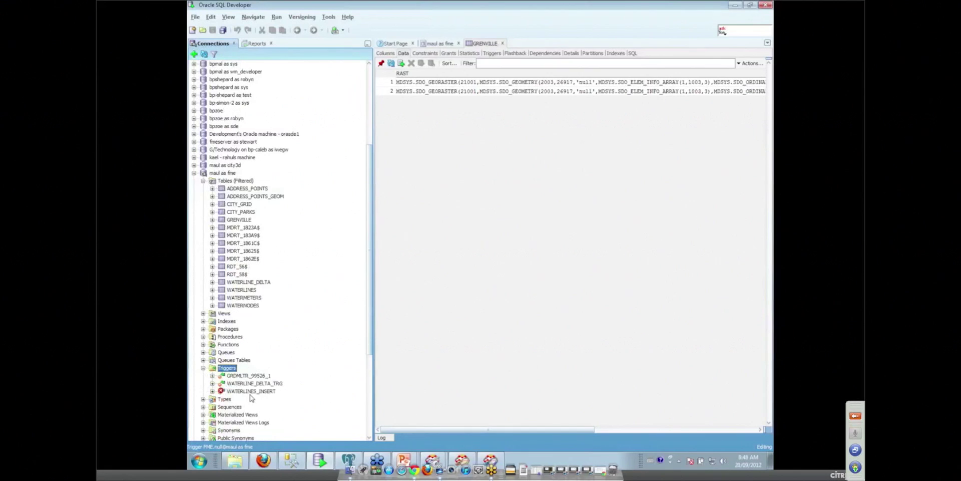
click(251, 391)
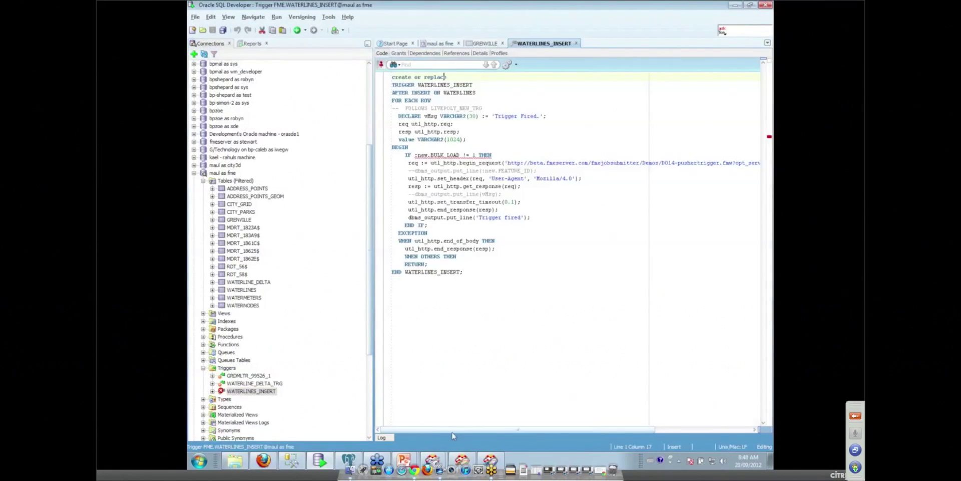
drag(495, 430, 545, 430)
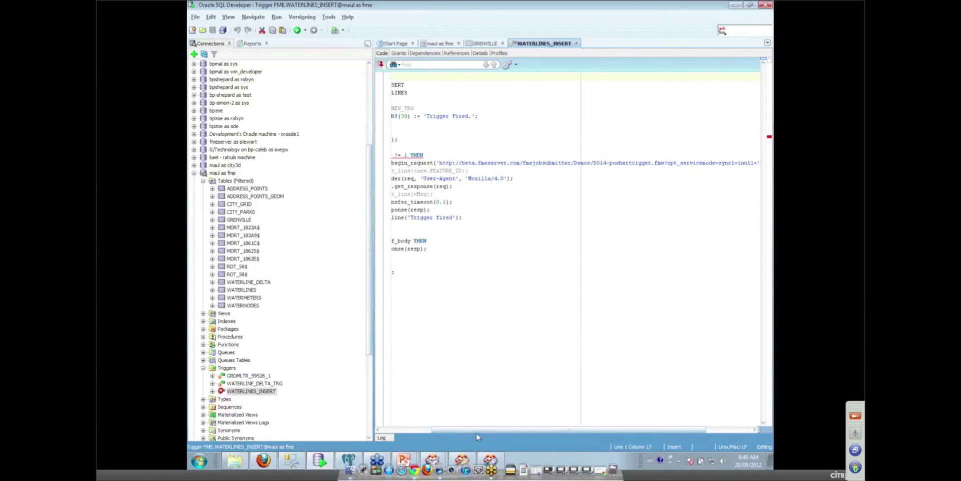
drag(476, 432, 434, 413)
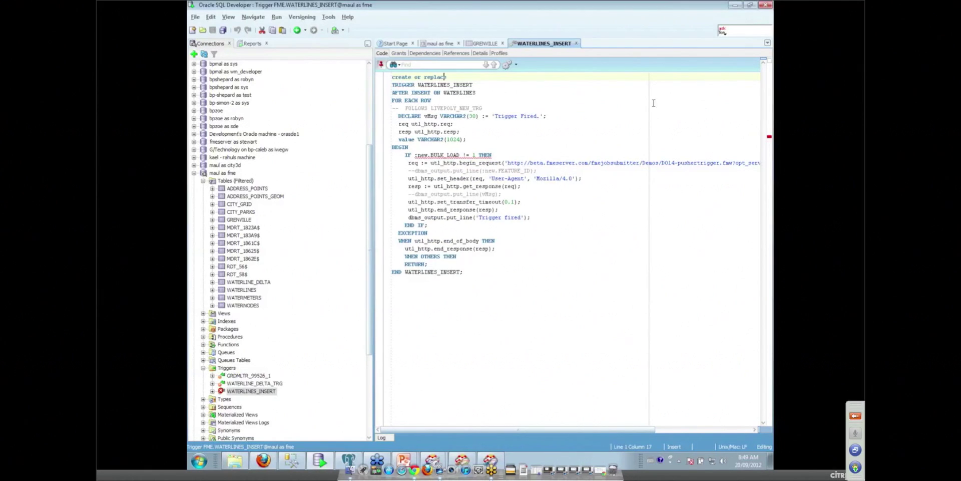
drag(507, 162, 671, 163)
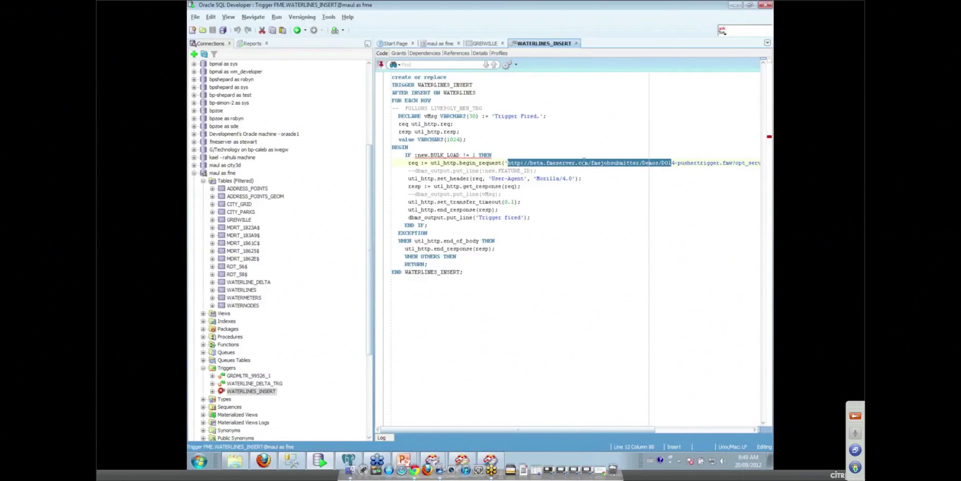
- Open WATERLINE_DELTA_TRG from the Triggers list in the Connections tree
click(250, 383)
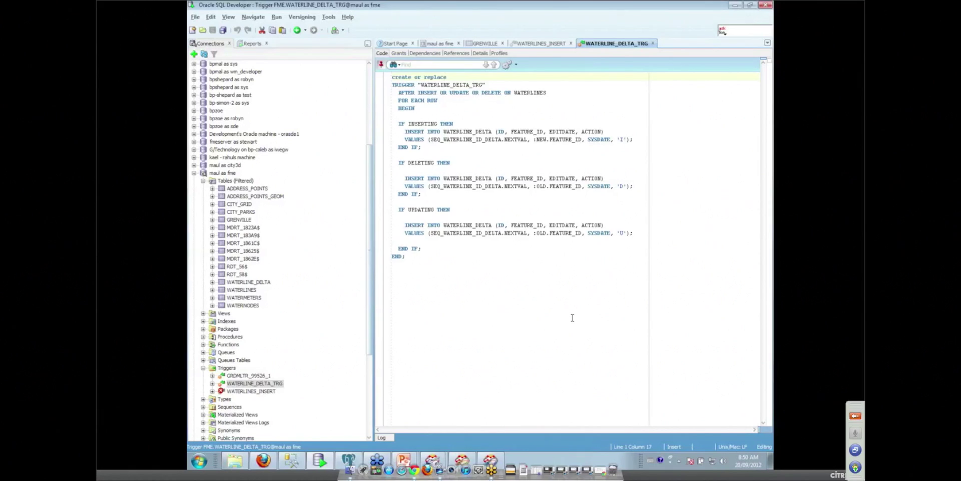
- Open the dbo.sp_FME_test procedure's script via Modify in SSMS, then return to FME Workbench
click(292, 460)
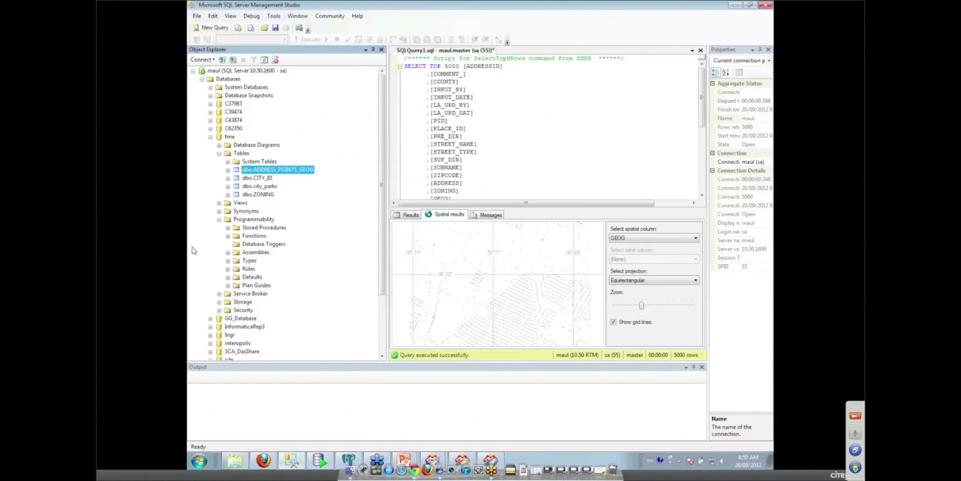
click(228, 228)
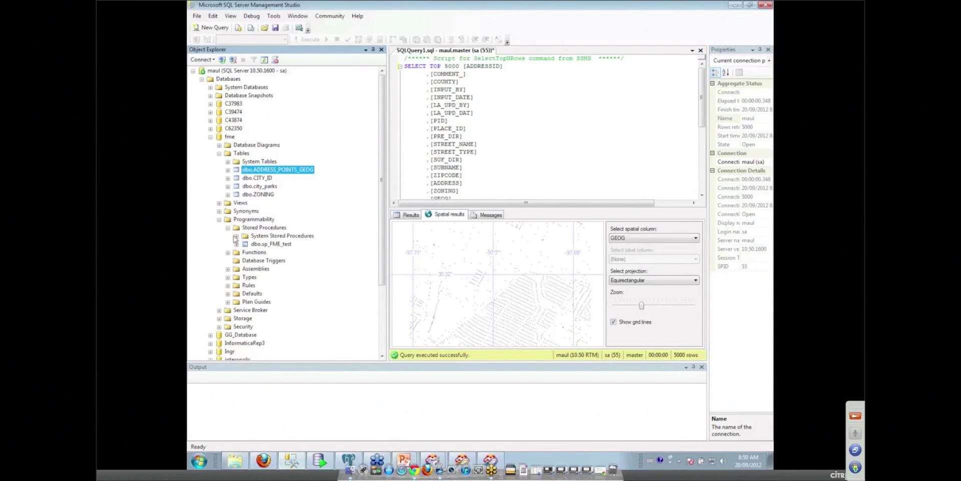
click(271, 244)
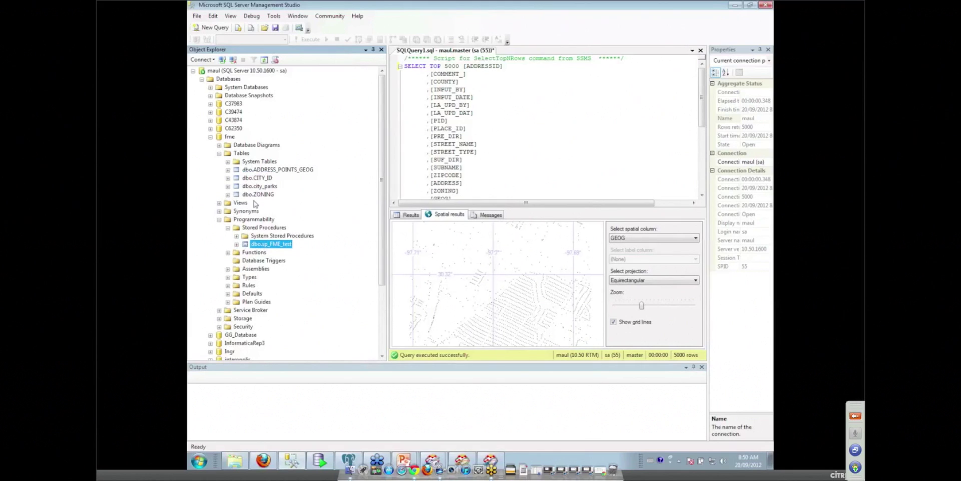
right_click(266, 244)
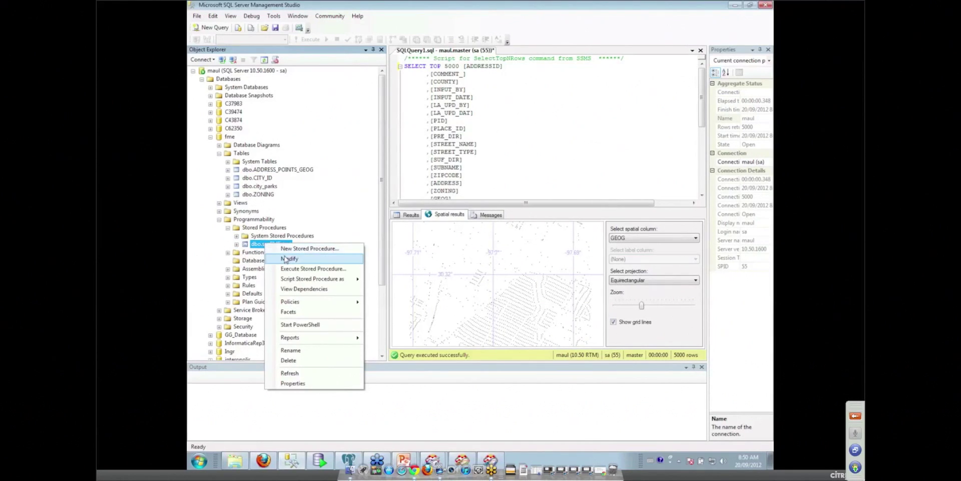
click(285, 259)
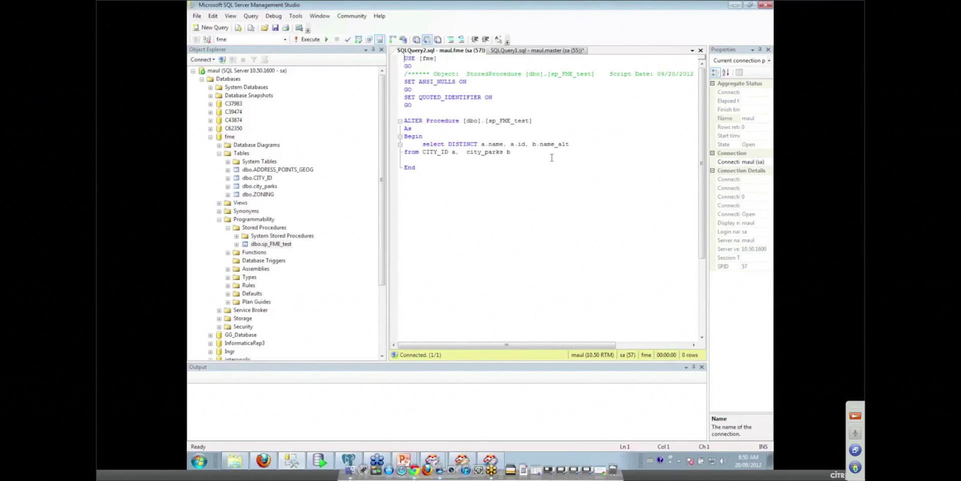
click(433, 461)
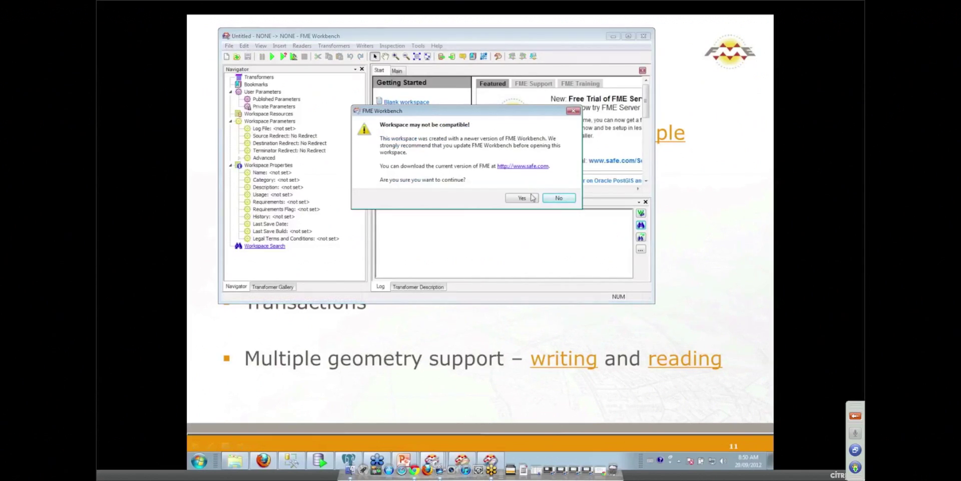
- Accept the version warning, maximize, and inspect the SQLCreator's Execute [dbo].[sp_FME_test] statement
click(523, 197)
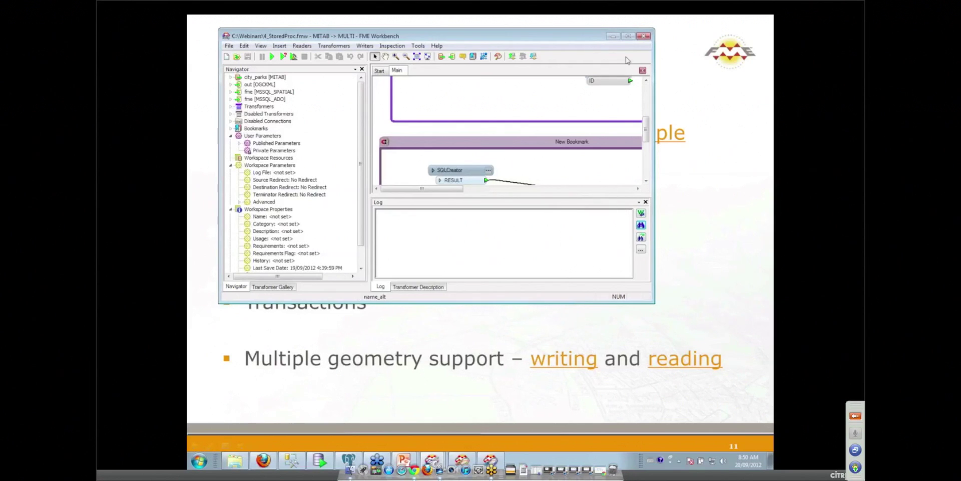
click(627, 37)
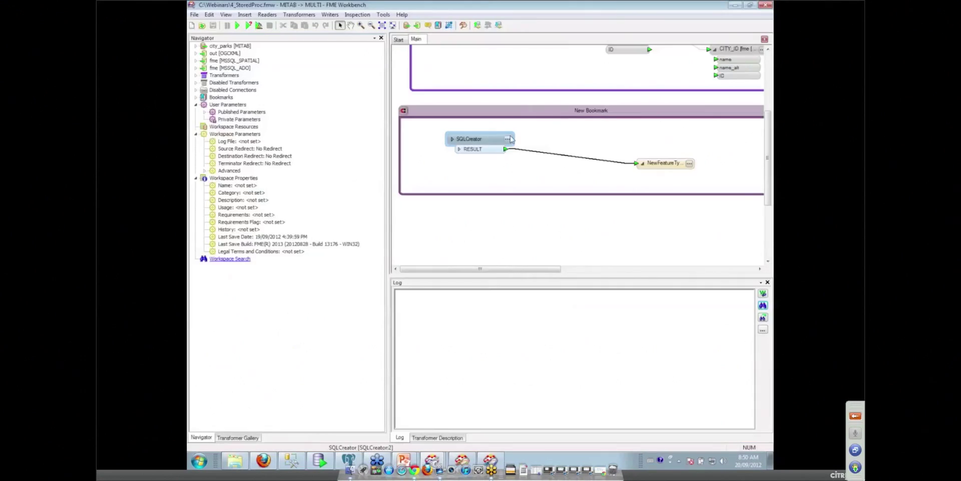
click(508, 140)
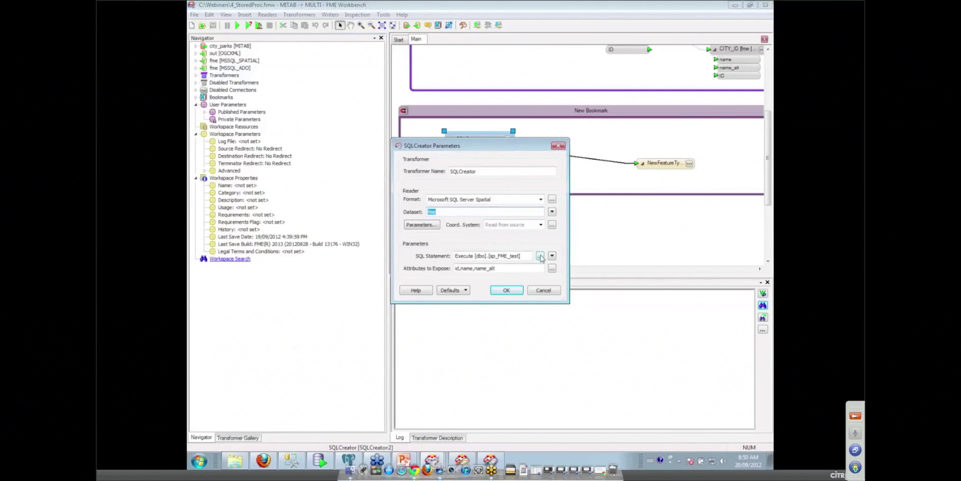
click(540, 257)
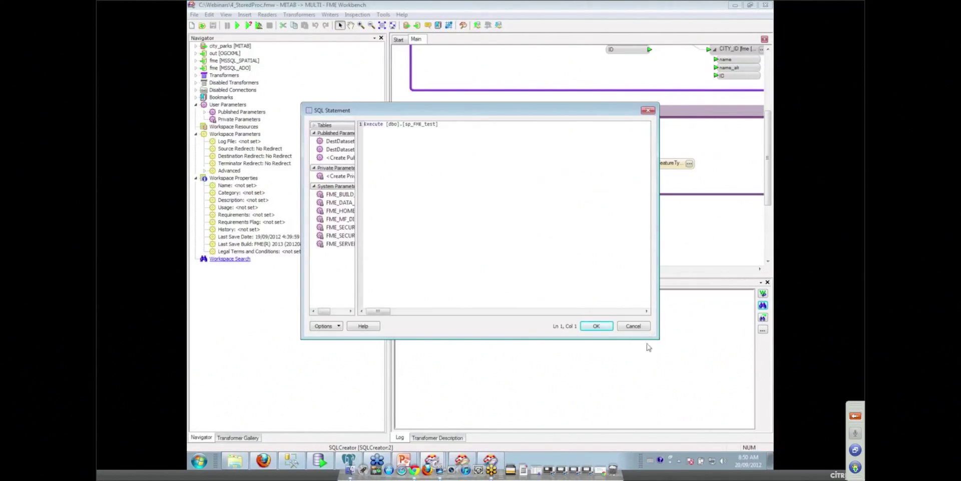
click(643, 326)
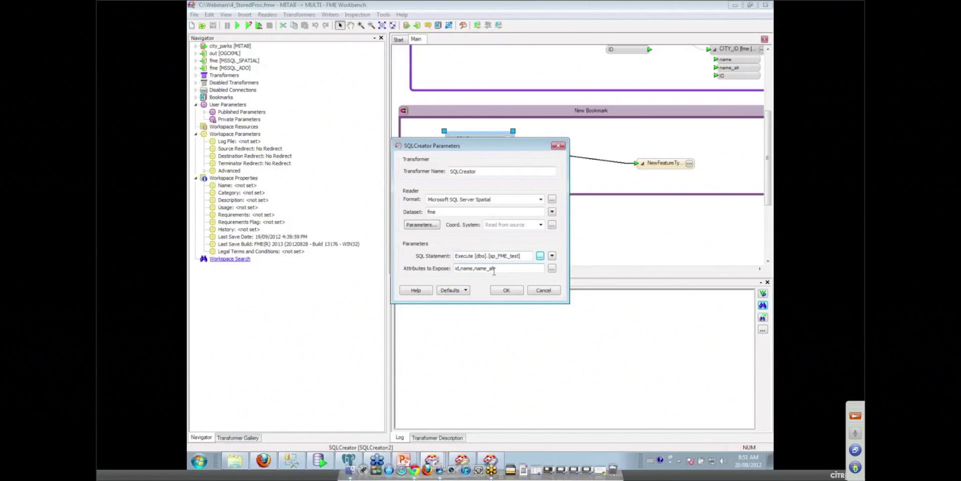
click(406, 459)
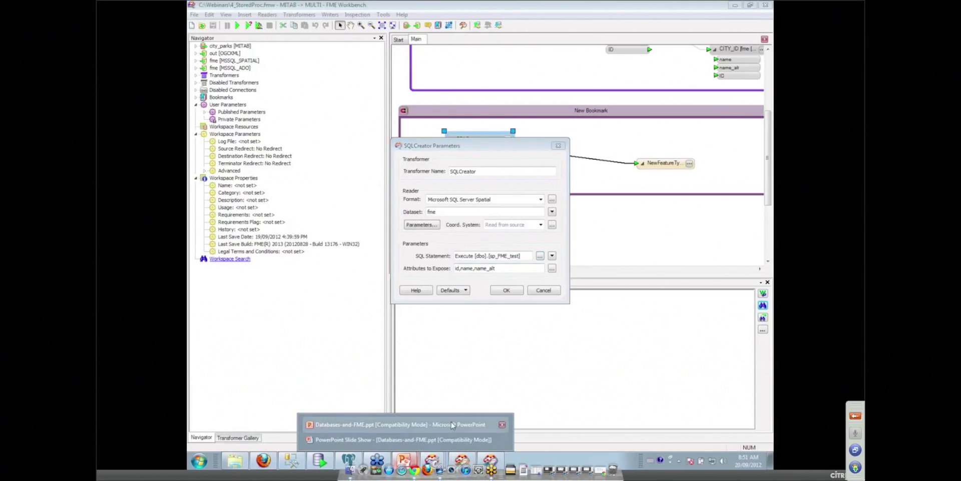
- Choose the PowerPoint Slide Show window to resume on slide 11
click(445, 438)
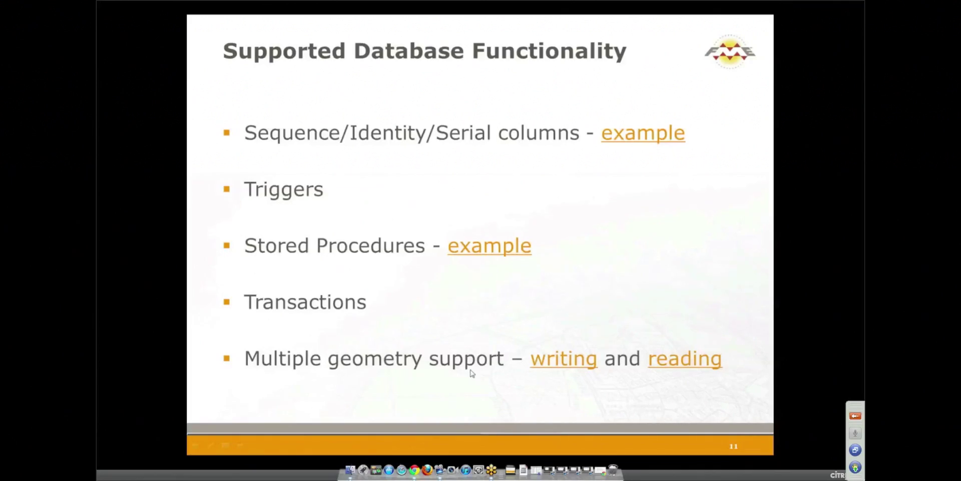